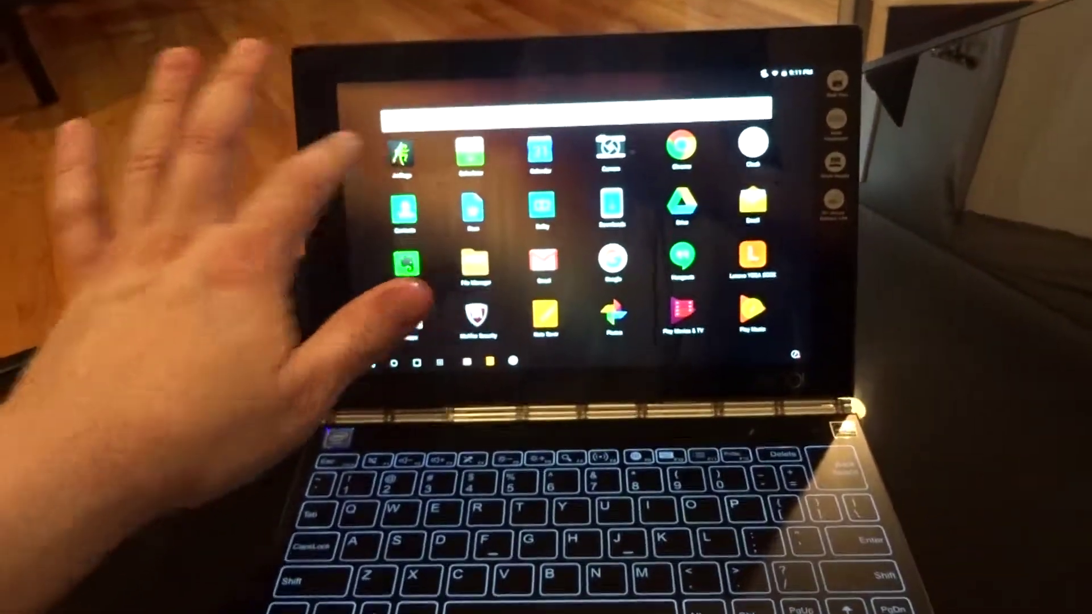
Step: Launch ArtRage from its icon in the Android app drawer
click(382, 380)
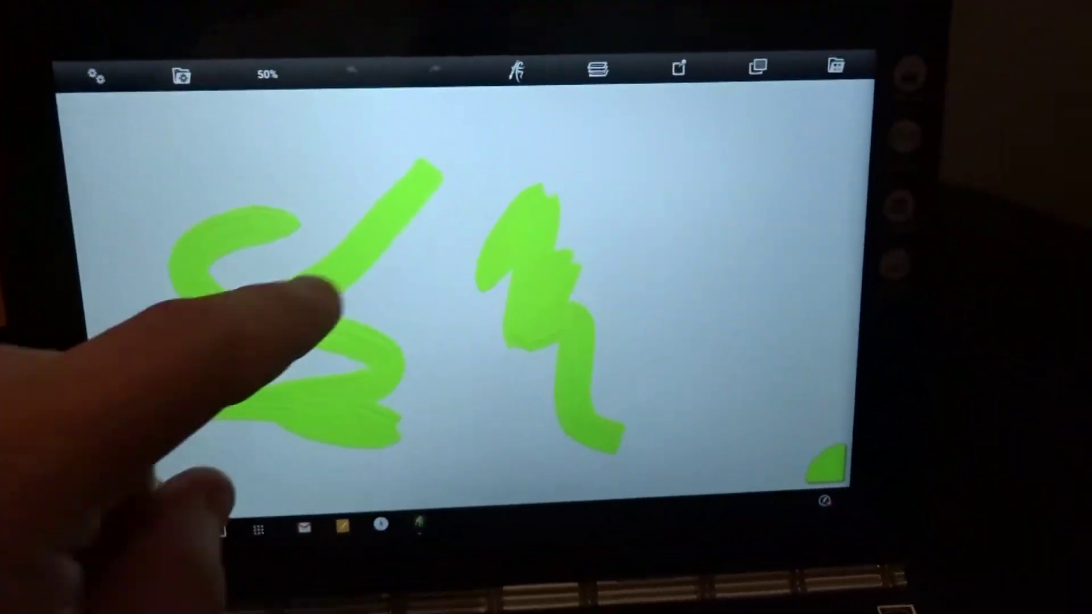
Step: Paint four green strokes: a loop, a connecting stroke, a short mark, a tall stroke
drag(649, 230, 673, 401)
drag(93, 341, 214, 367)
drag(52, 512, 68, 546)
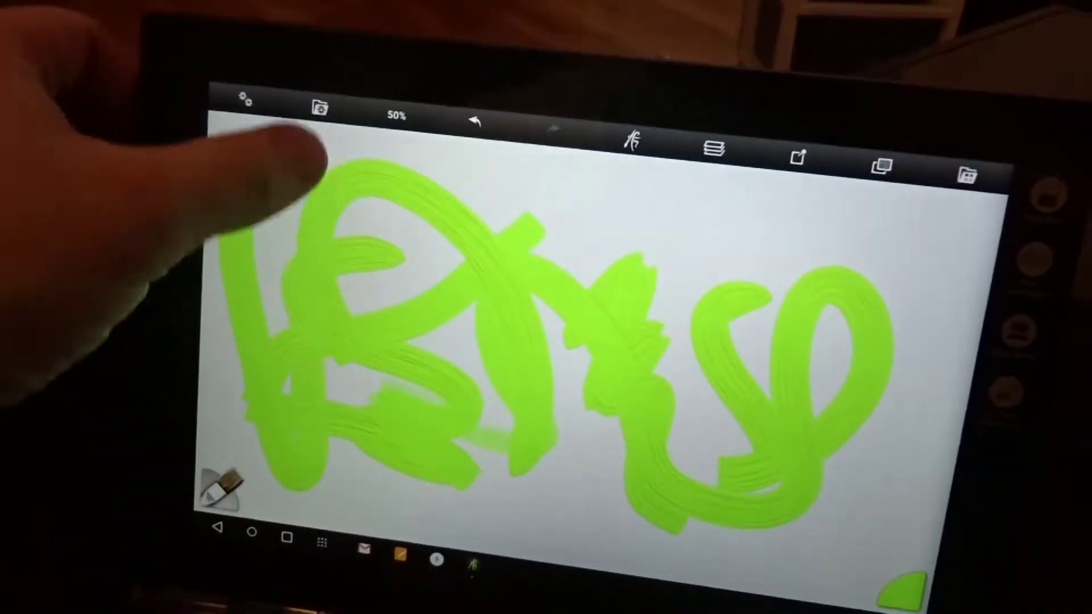
drag(239, 188, 256, 443)
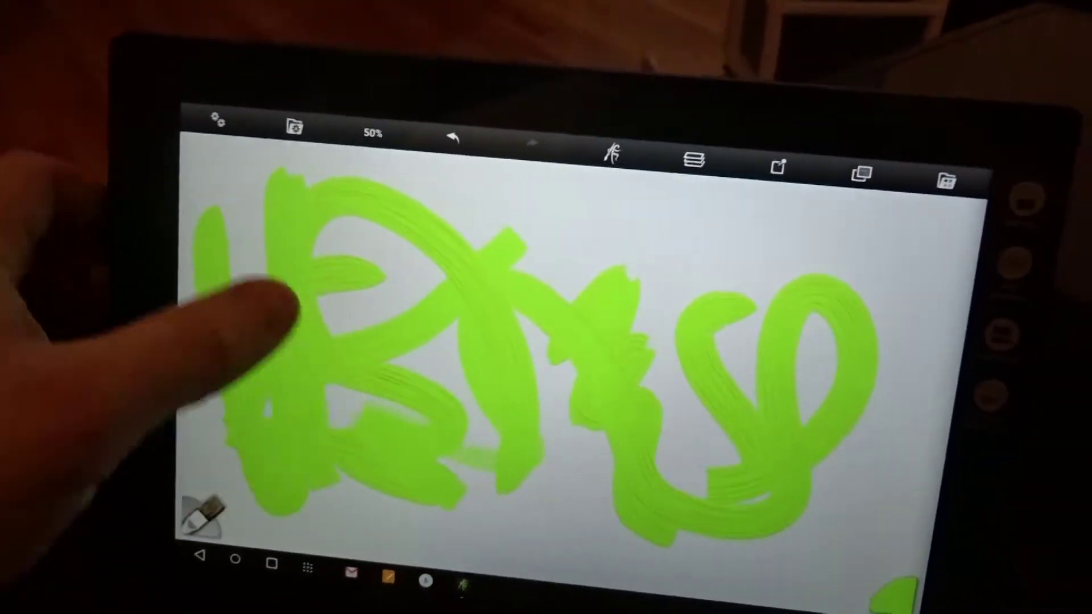
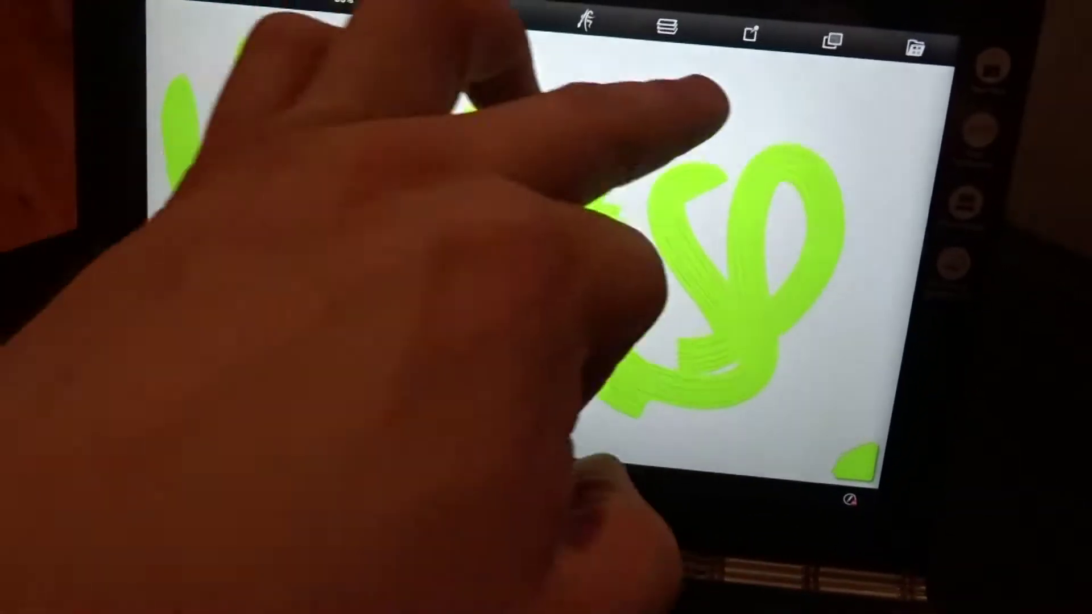
Step: Drag a thick lime-green scribble across the upper canvas to add overlapping loops
drag(682, 103, 460, 171)
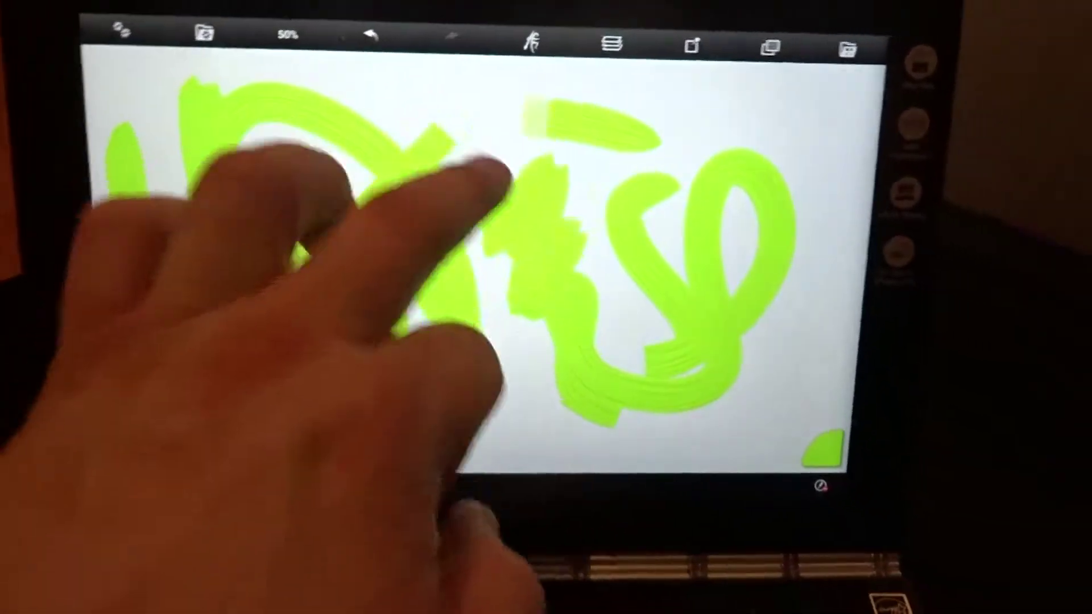